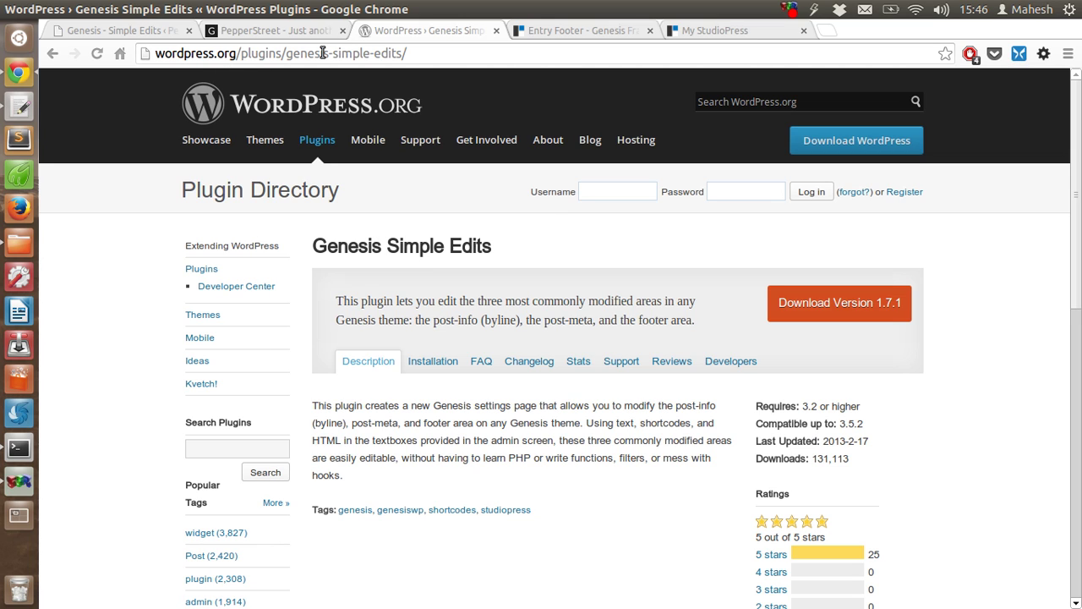
Step: Review the Genesis Simple Edits plugin title and the post meta line below the first post on the PepperStreet front page
left_click_drag(338, 246, 477, 247)
left_click(470, 252)
left_click(279, 31)
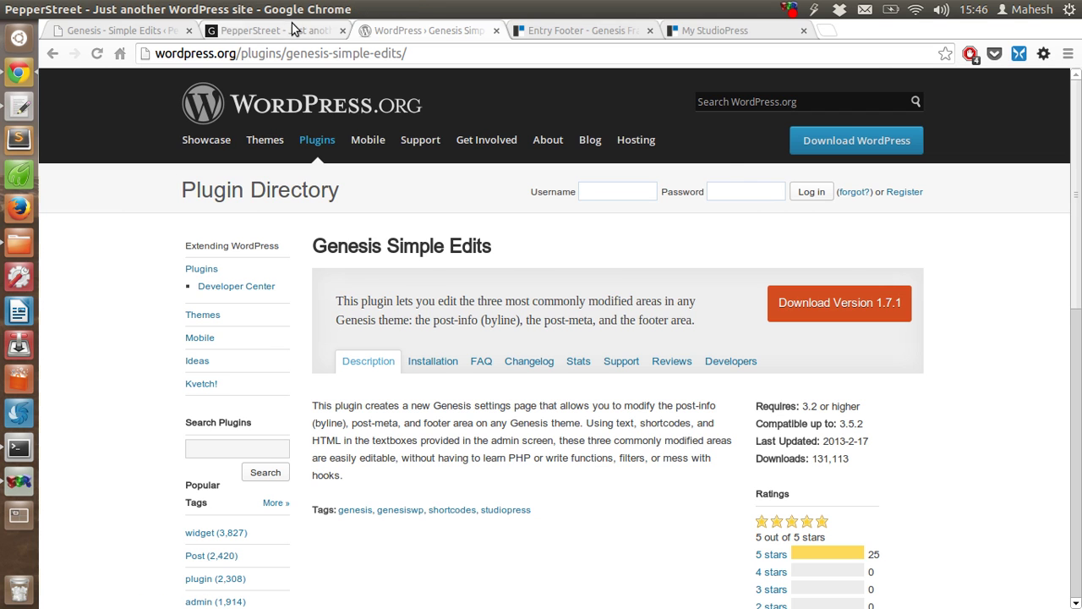
scroll(232, 165, "down", 5)
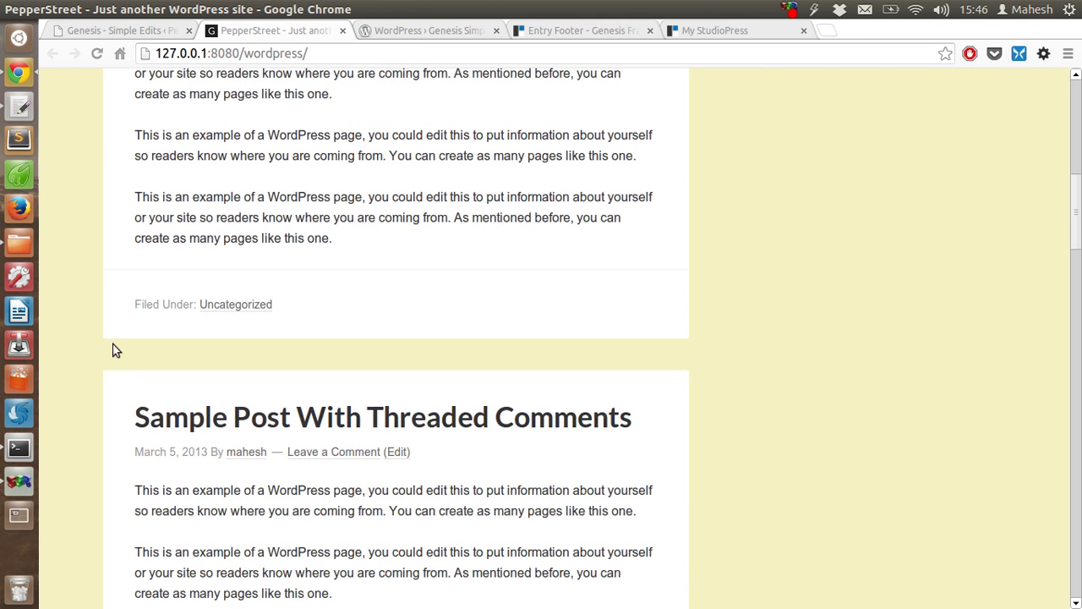
left_click_drag(133, 304, 183, 304)
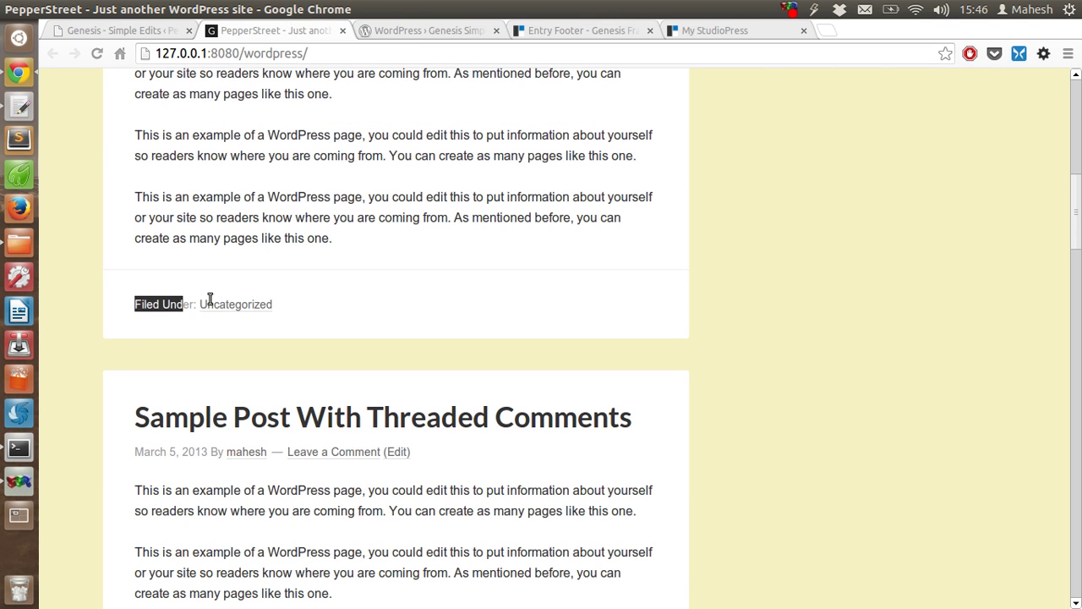
left_click(345, 307)
Step: Examine the post info line under the first post's title on the PepperStreet front page
key("F5")
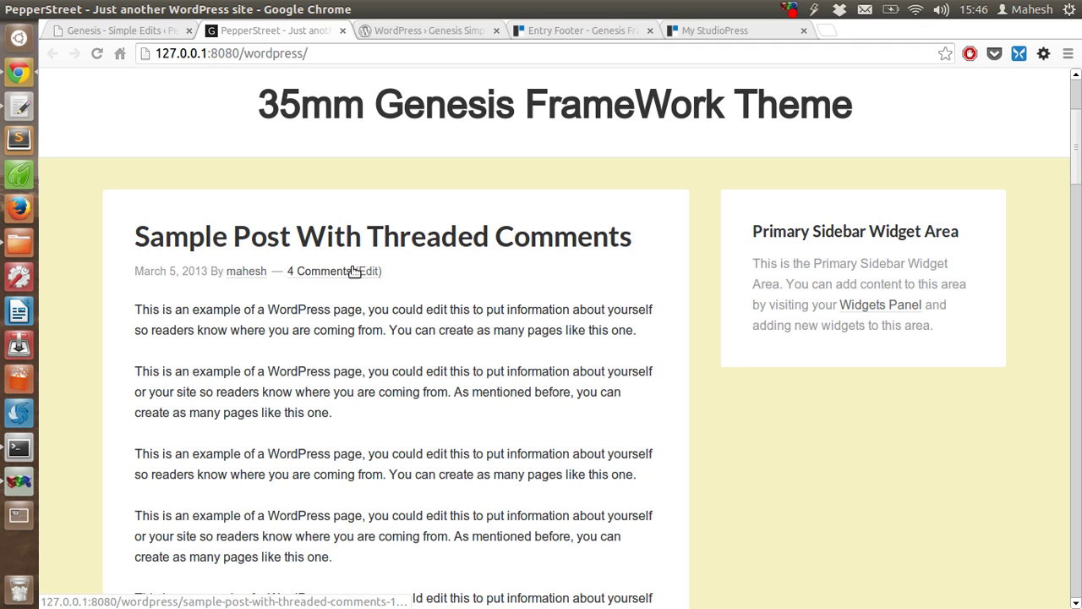
left_click_drag(234, 245, 141, 329)
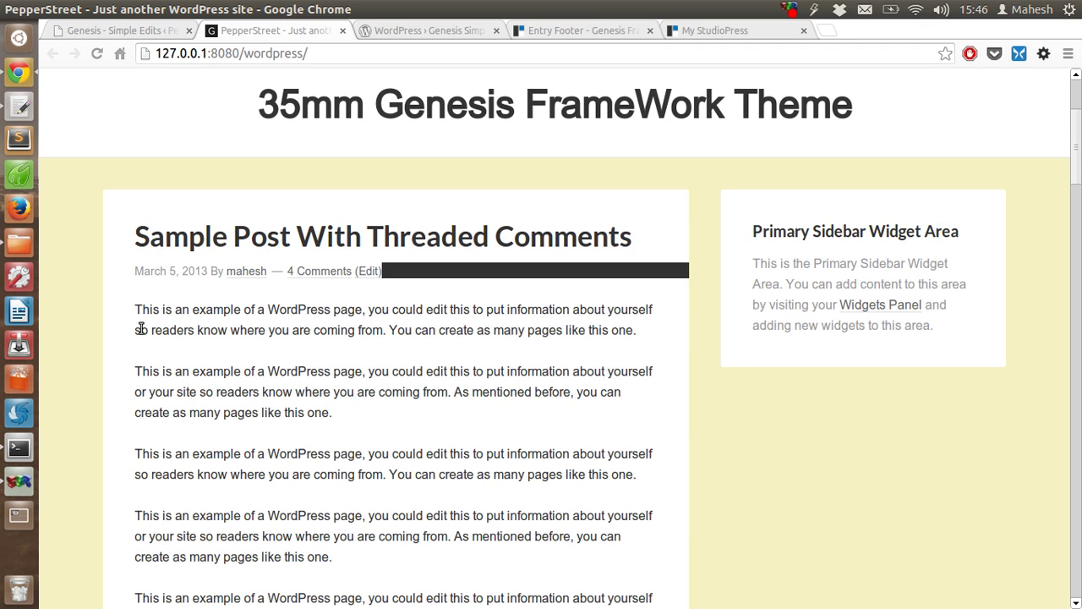
left_click(138, 328)
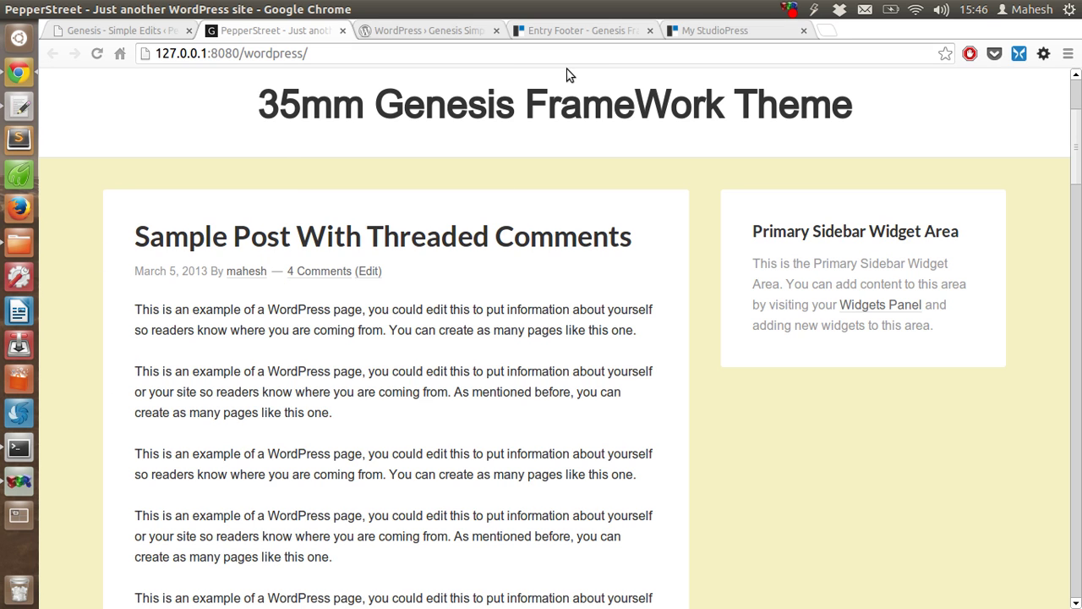
Step: Examine the footer credits at the end of the PepperStreet front page
scroll(591, 257, "down", 4)
scroll(430, 274, "down", 11)
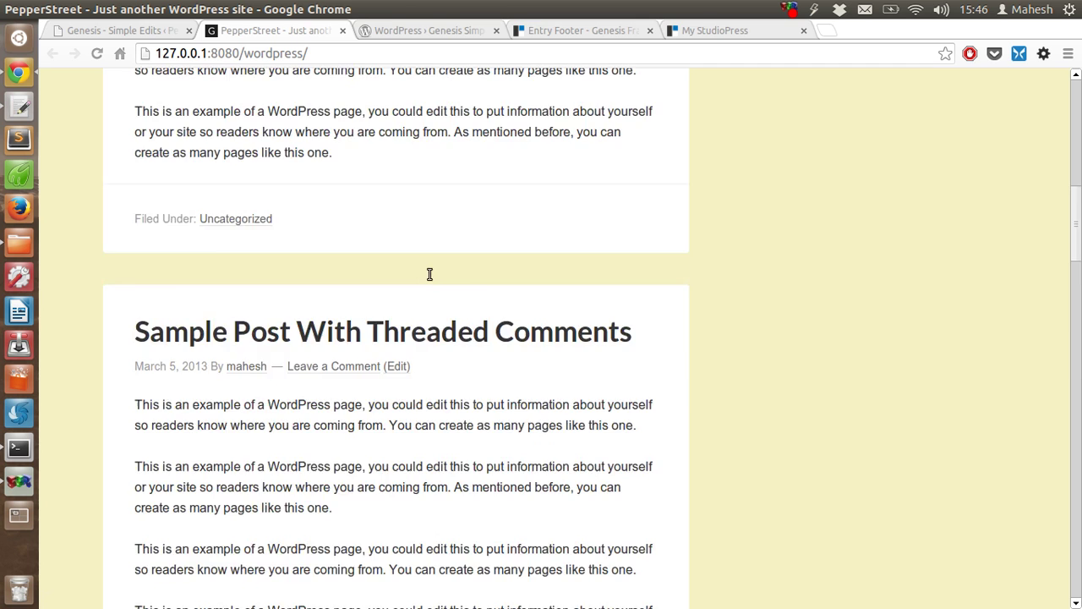
scroll(431, 269, "down", 18)
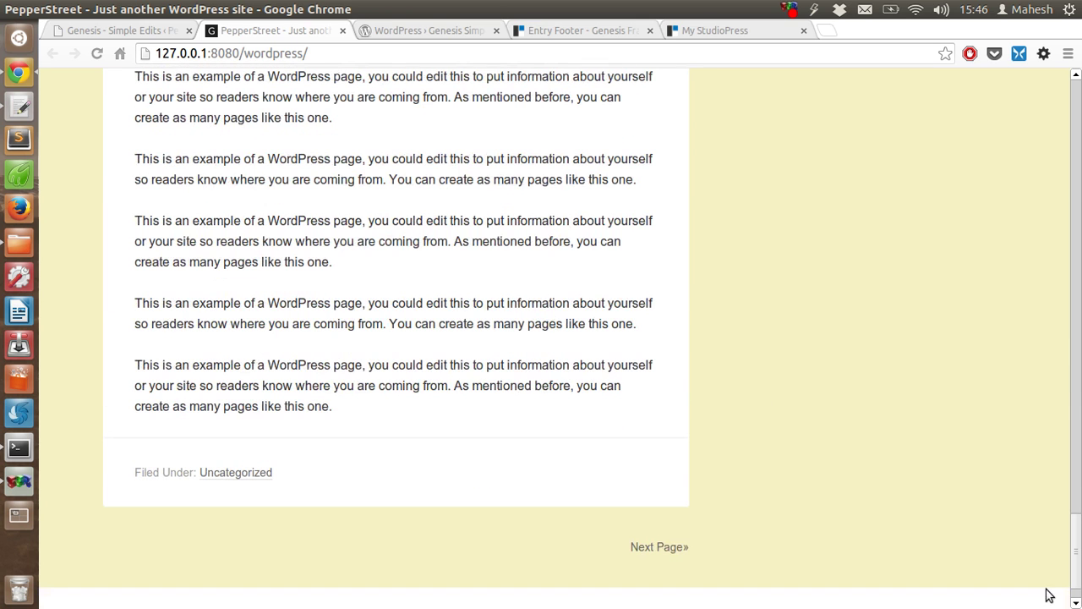
scroll(935, 439, "down", 2)
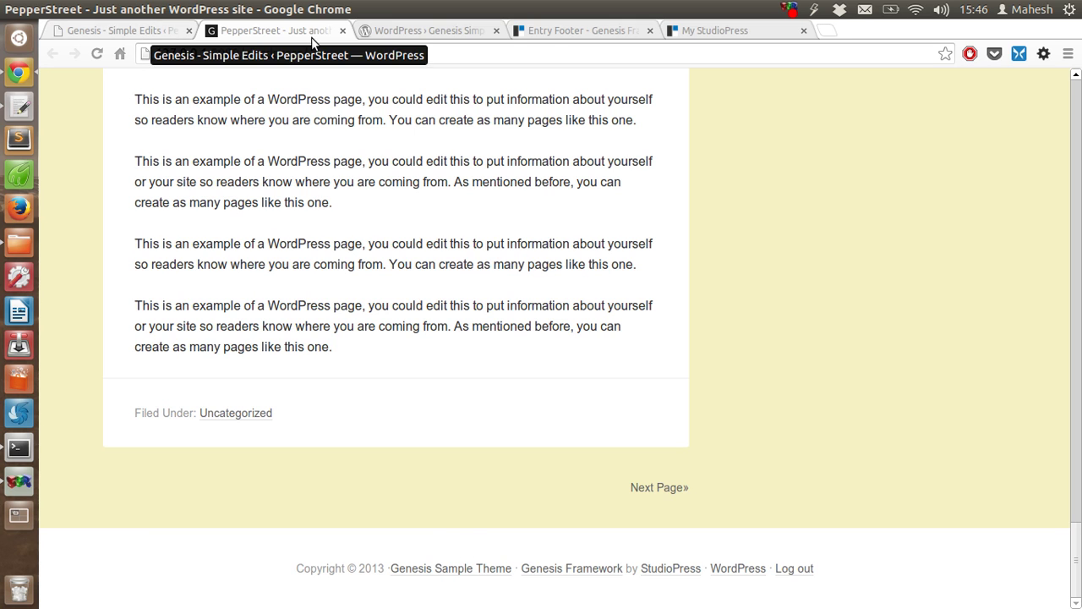
Step: Look over the Genesis Simple Edits settings and compare them with a post's info line on the PepperStreet front page
left_click(133, 30)
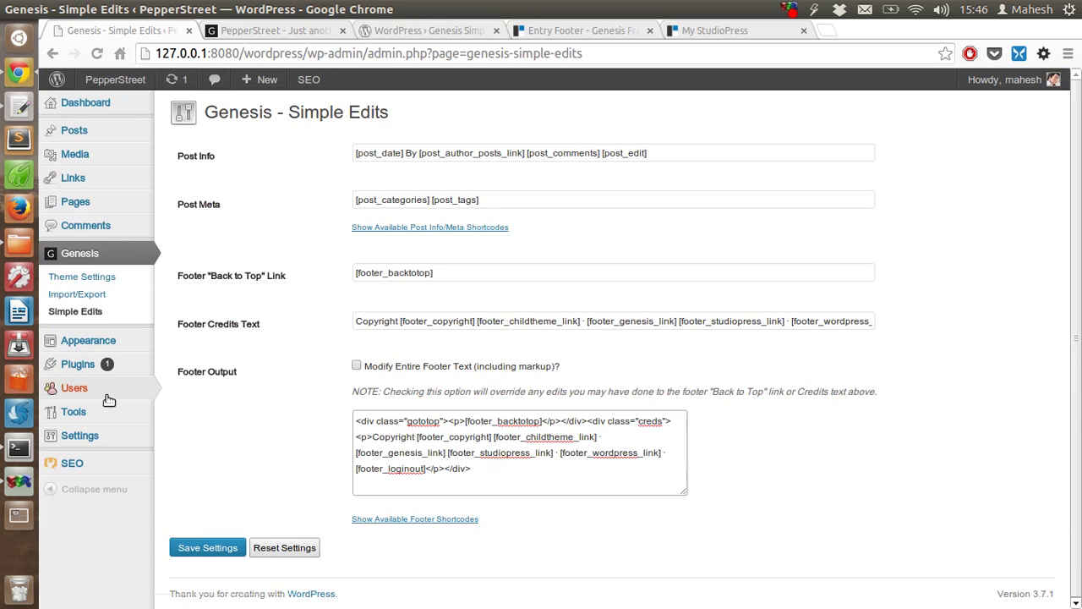
mouse_move(108, 370)
left_click(307, 31)
scroll(352, 226, "down", 2)
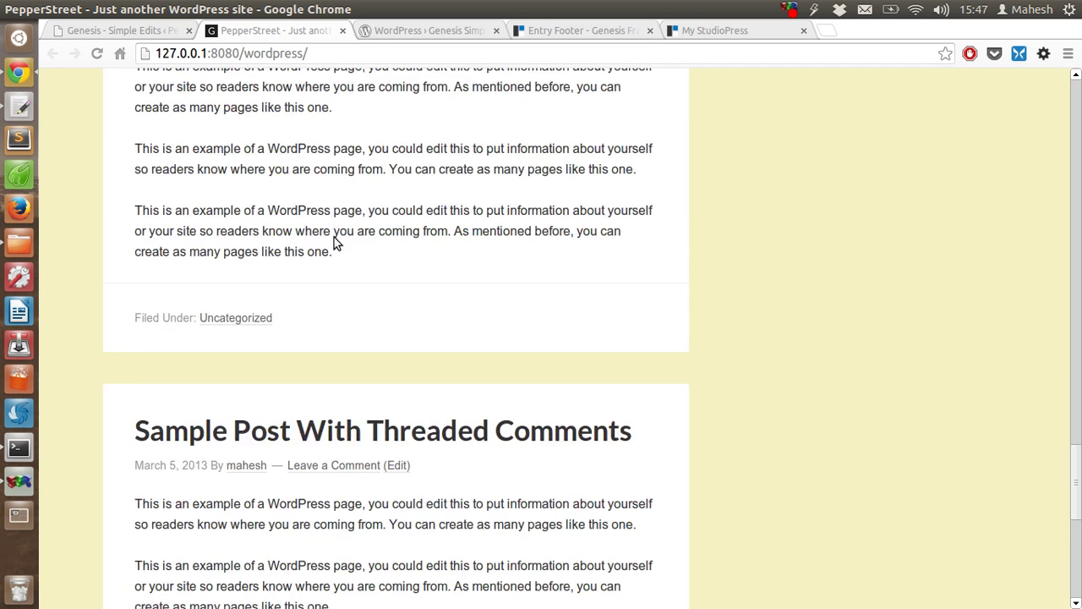
scroll(334, 238, "down", 7)
left_click_drag(157, 170, 203, 169)
left_click(201, 169)
Step: Examine the Post Info shortcodes in the Genesis Simple Edits settings
left_click(155, 29)
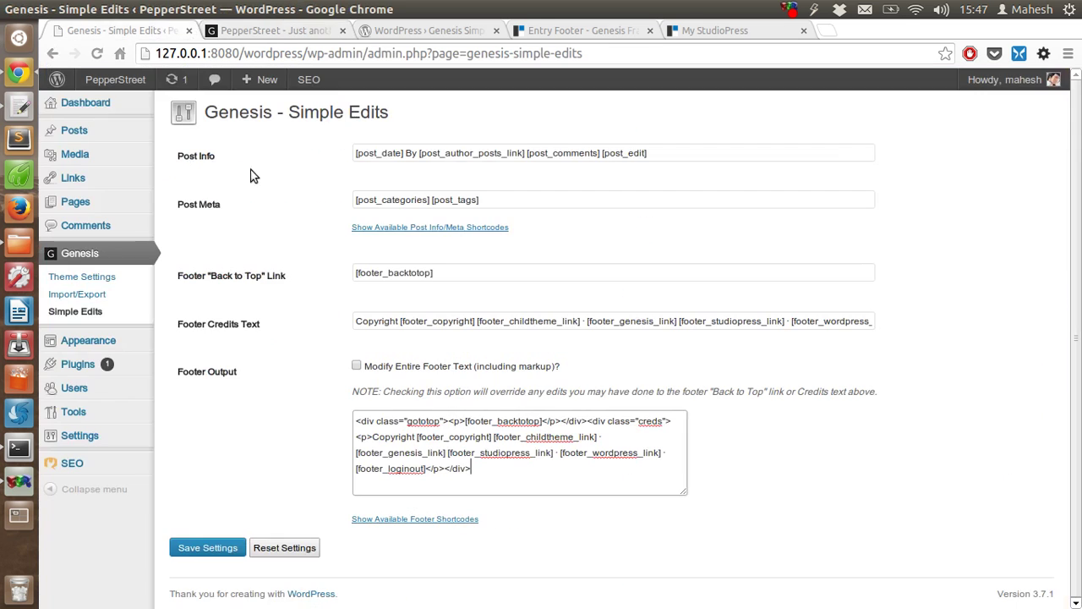
left_click(370, 154)
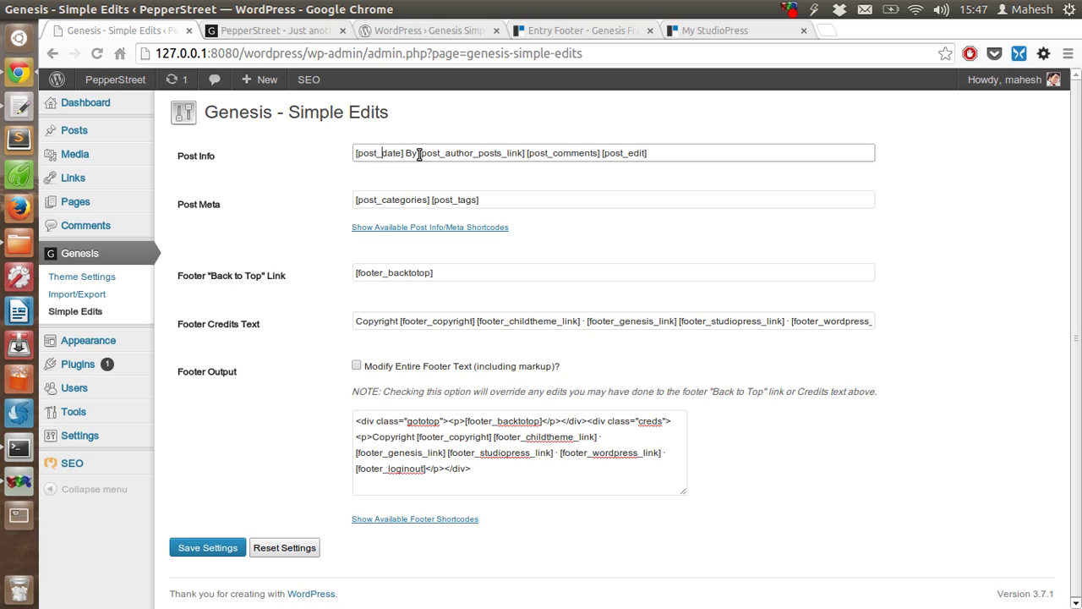
double_click(410, 155)
left_click(409, 165)
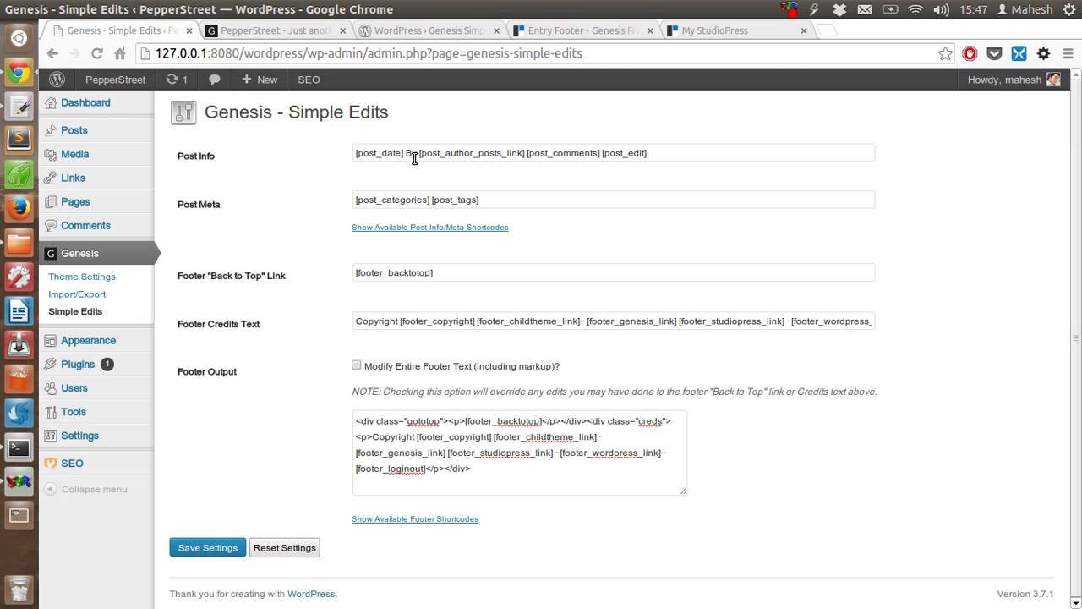
left_click(457, 152)
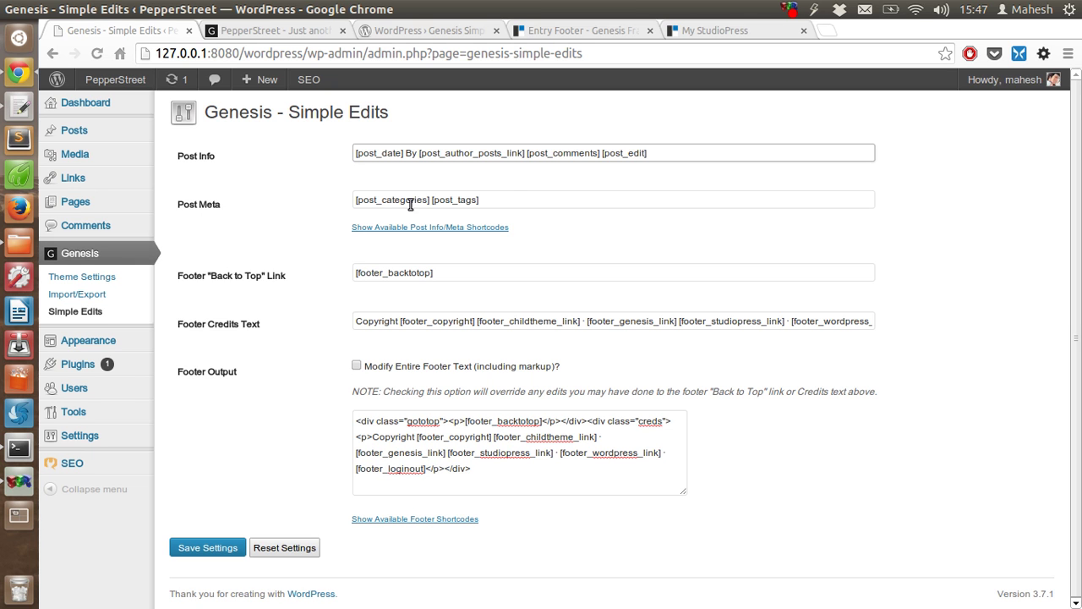
Step: Compare the Post Meta and footer settings with the category line and footer on the PepperStreet front page
left_click(259, 31)
scroll(249, 203, "down", 3)
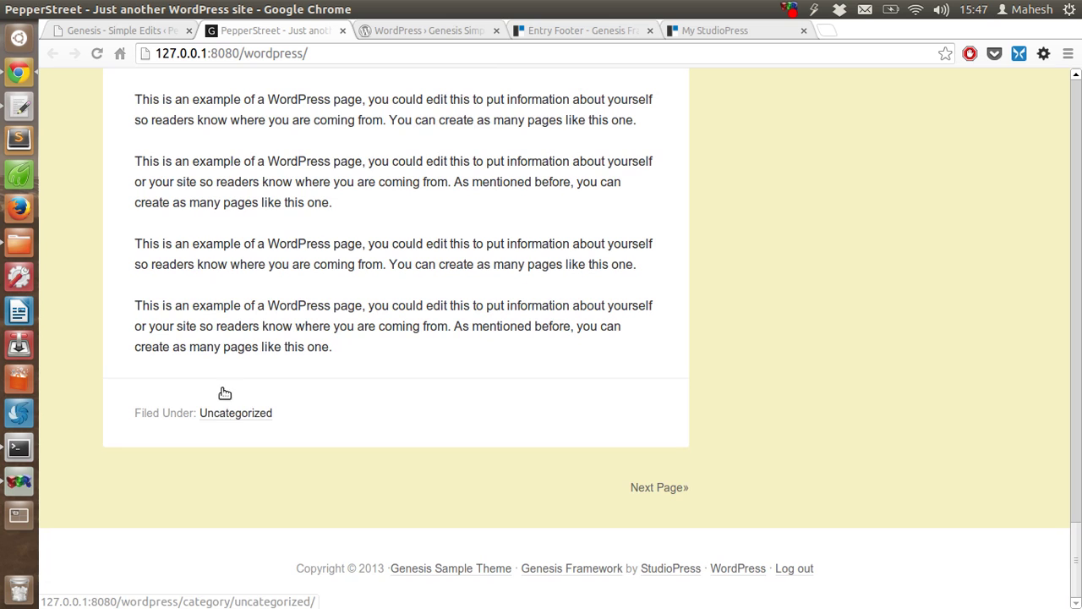
left_click(174, 34)
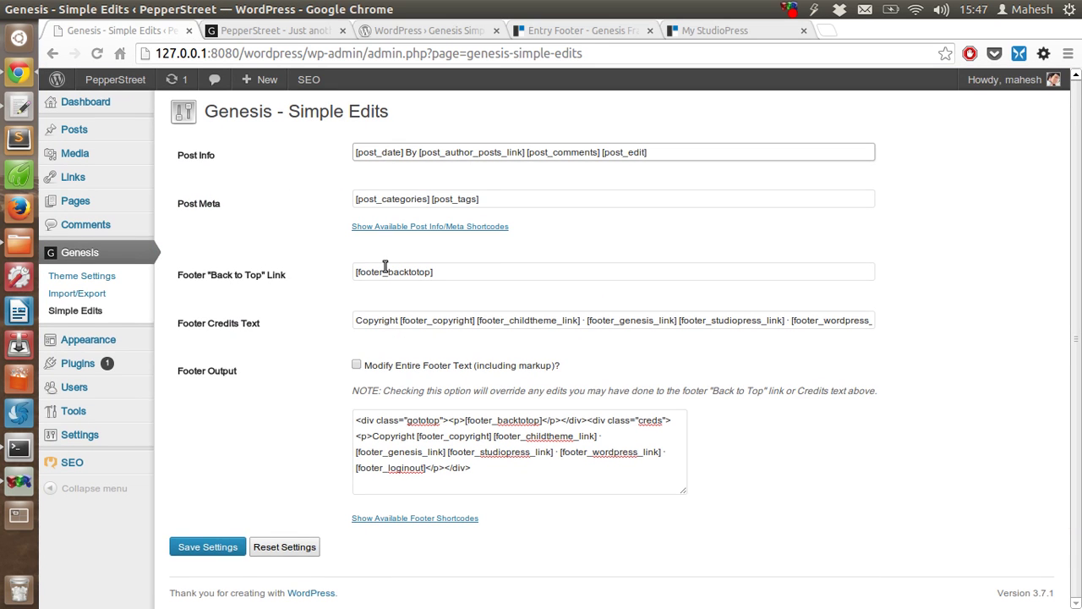
left_click(304, 34)
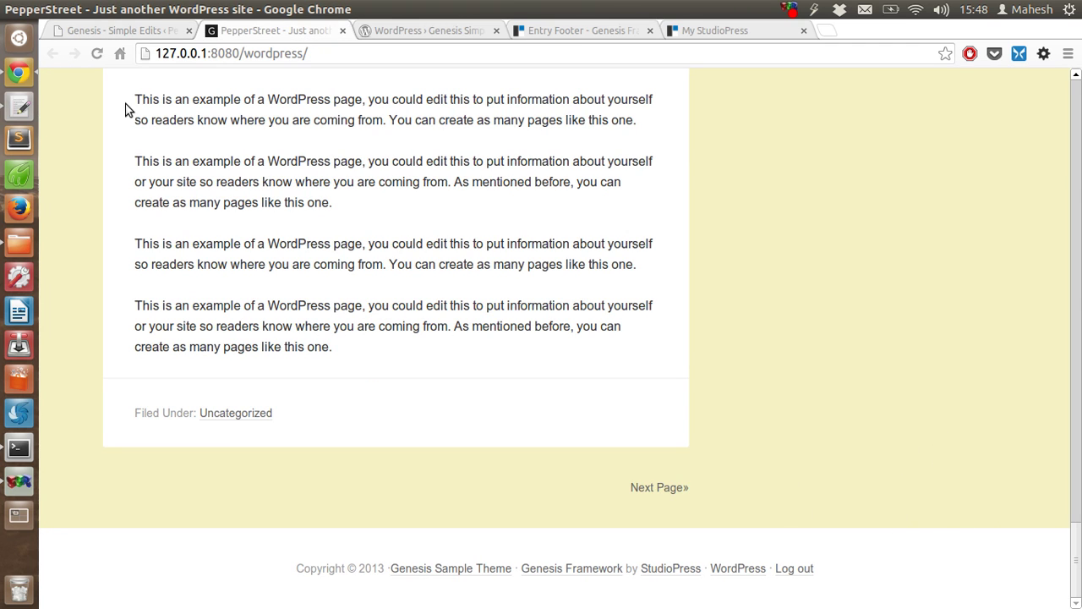
Step: Examine the Footer Credits Text shortcodes in the Genesis Simple Edits settings through to the login/logout shortcode
left_click(128, 32)
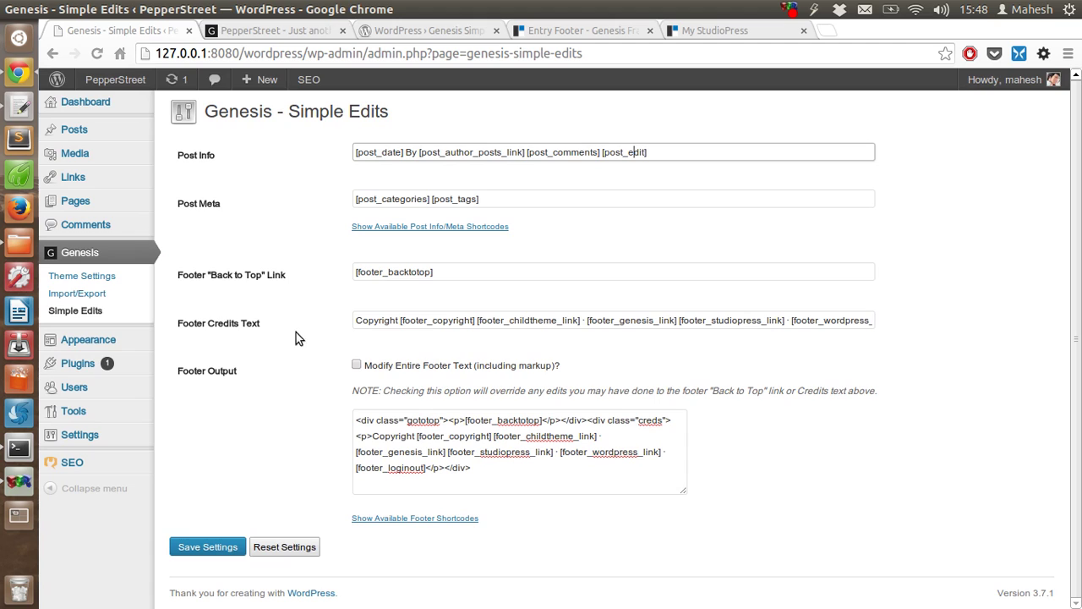
left_click(228, 329)
left_click_drag(840, 319, 955, 323)
left_click(829, 327)
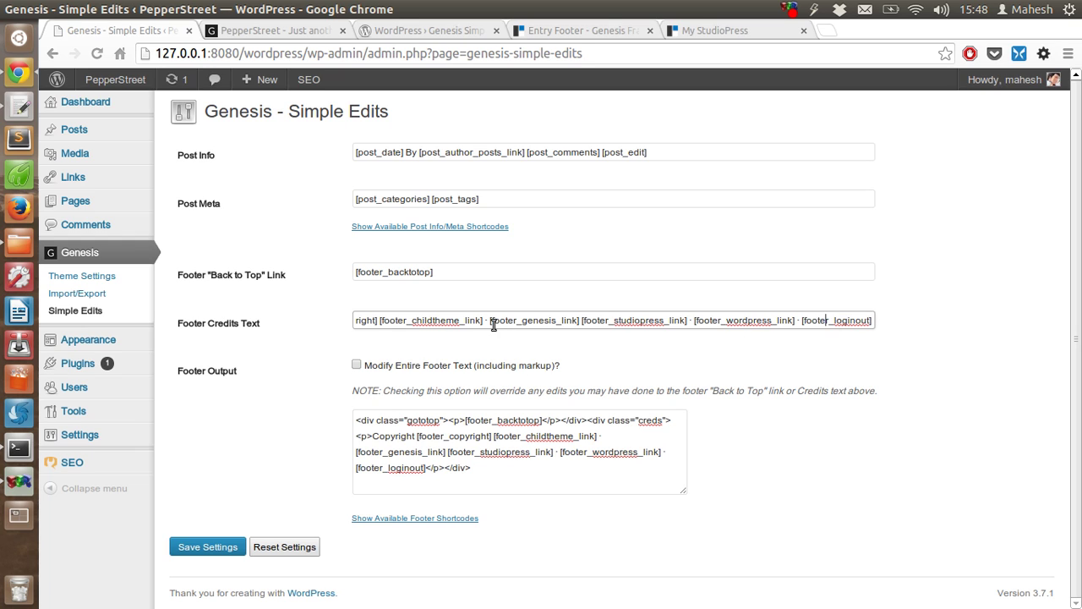
left_click_drag(491, 321, 566, 338)
left_click(567, 329)
Step: Open Code Snippets from the Developer Resources on My StudioPress in a new tab and switch to it
left_click(602, 39)
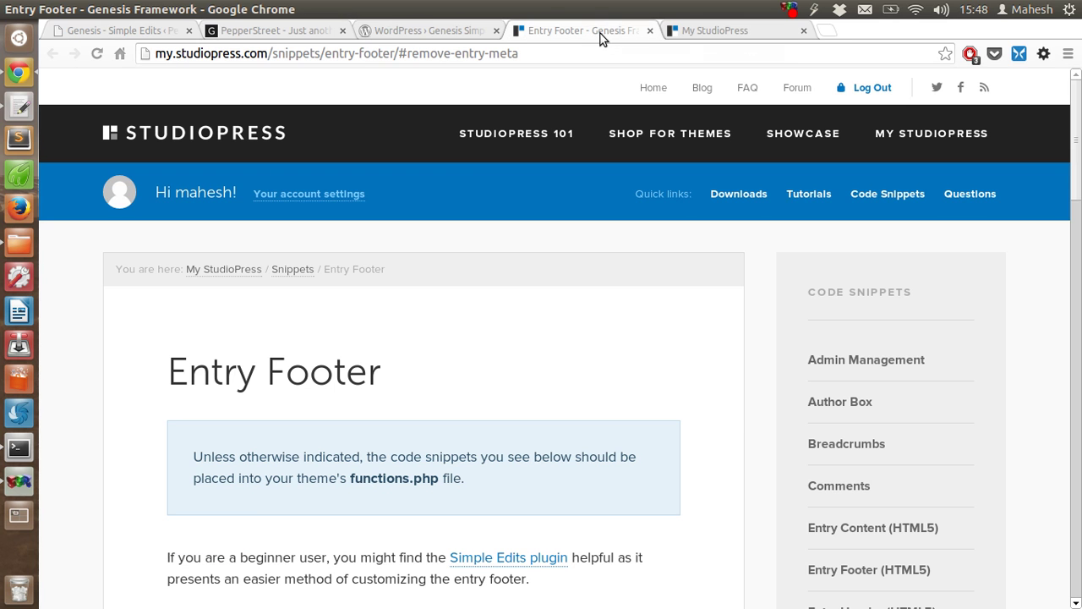
left_click(715, 32)
scroll(508, 313, "down", 3)
scroll(510, 319, "down", 10)
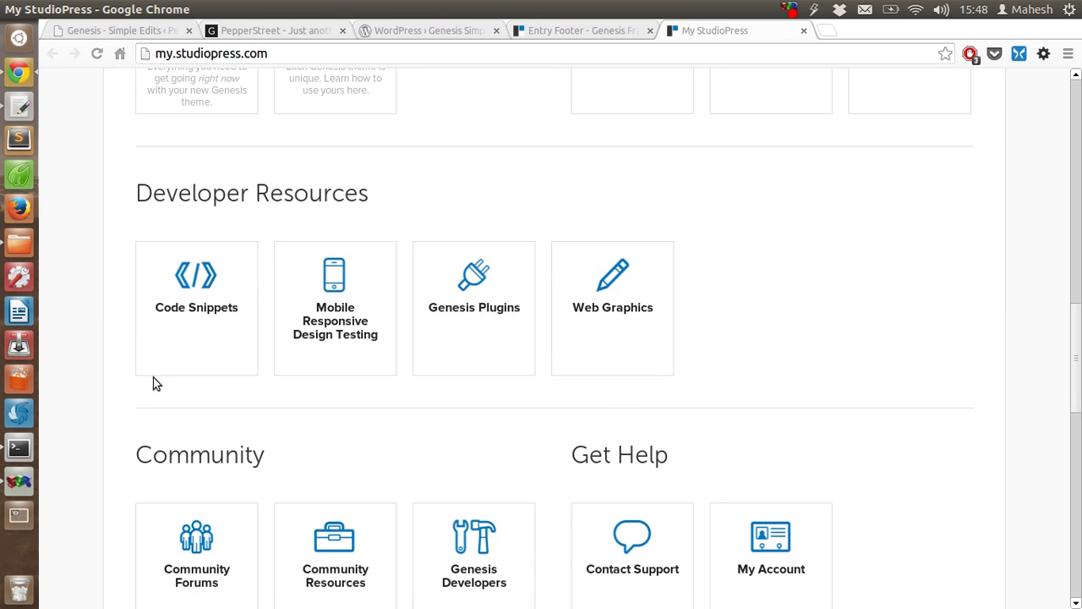
right_click(176, 336)
left_click(186, 343)
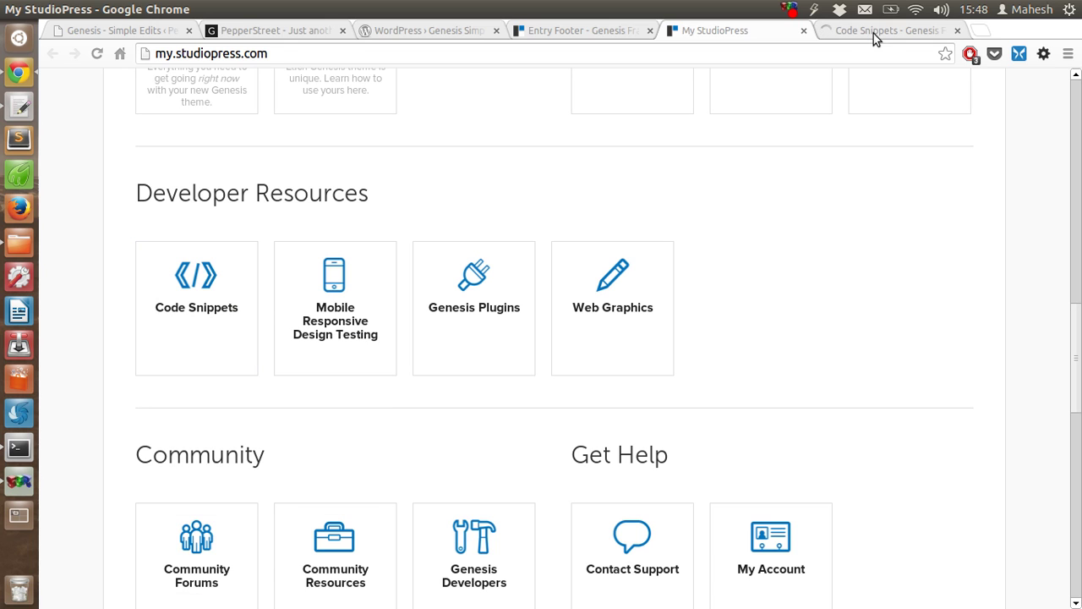
left_click(874, 31)
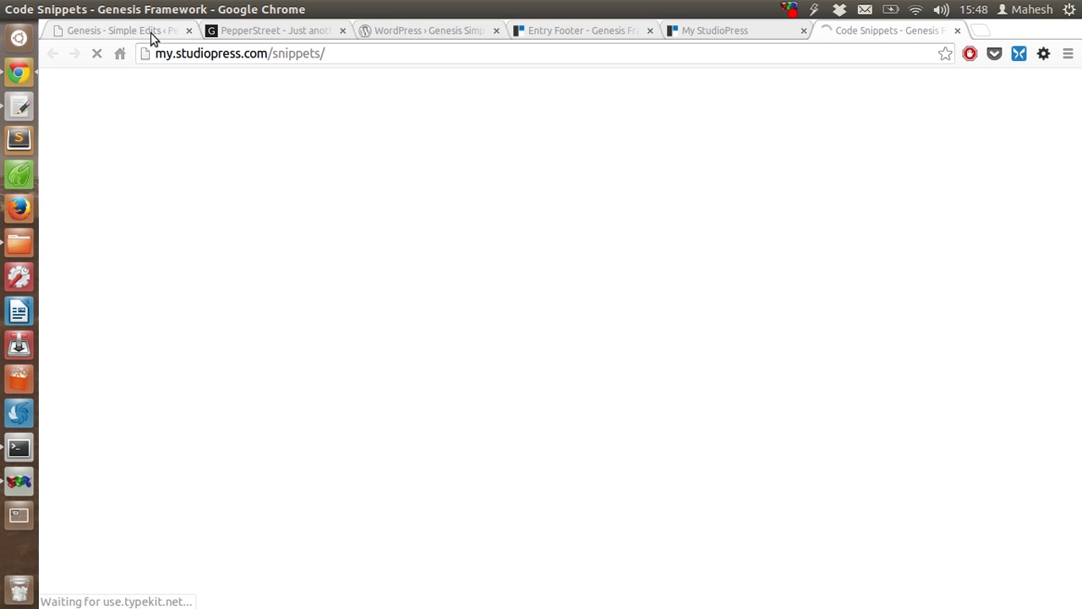
Step: Browse the StudioPress Code Snippets list and open the Entry Header customization snippet
left_click(152, 34)
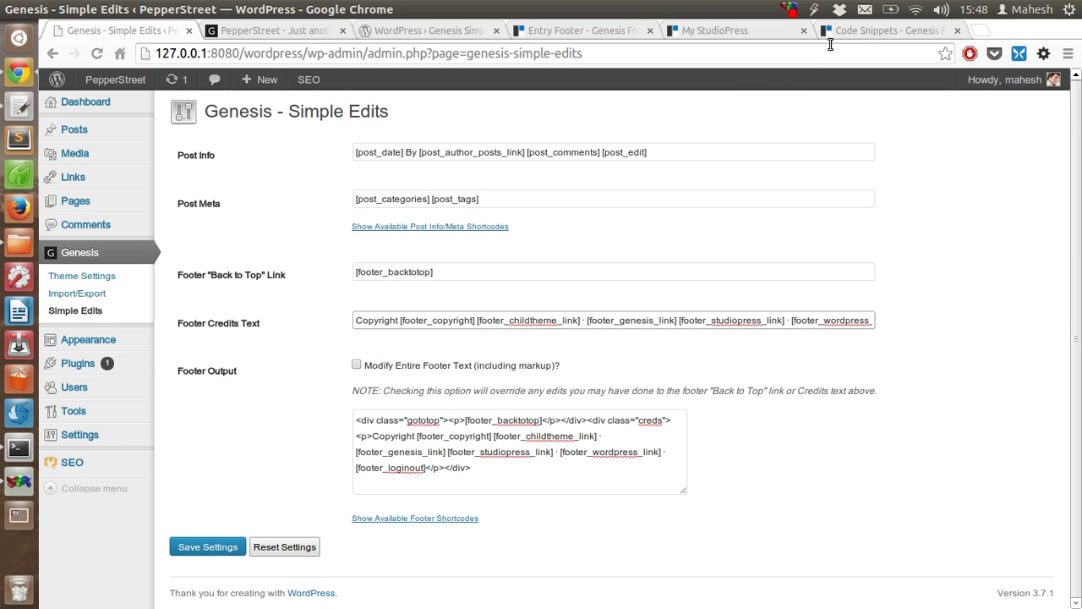
left_click(855, 31)
scroll(429, 285, "down", 5)
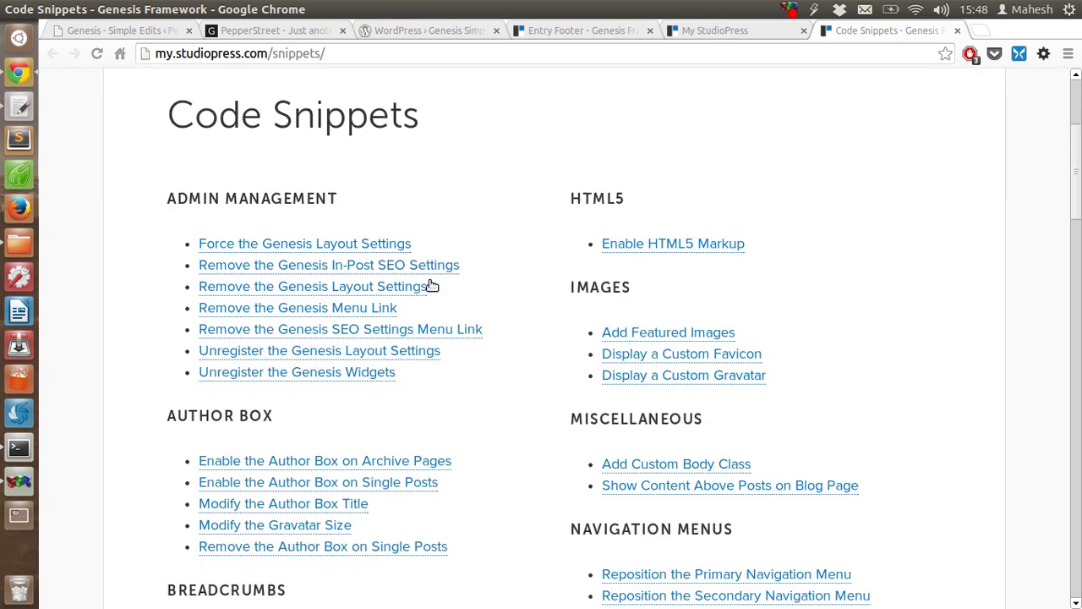
scroll(429, 285, "down", 2)
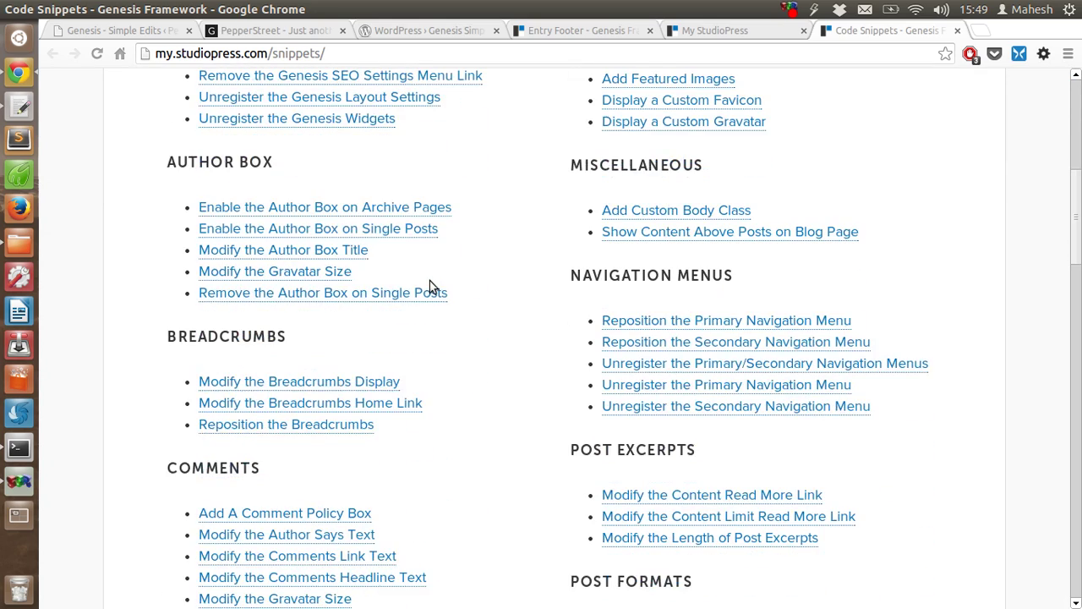
scroll(429, 285, "up", 3)
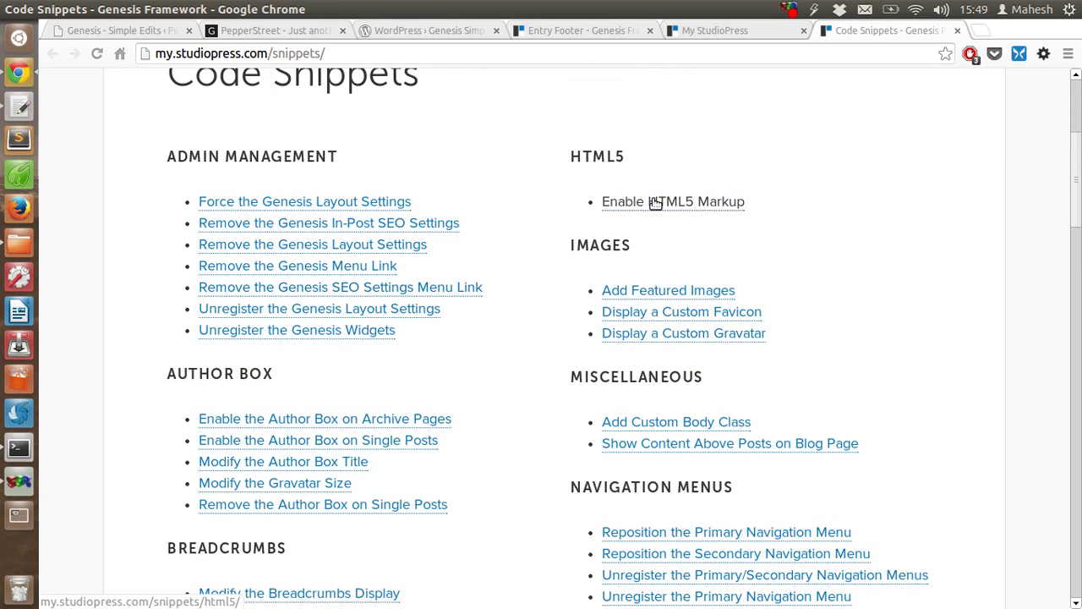
scroll(423, 304, "down", 6)
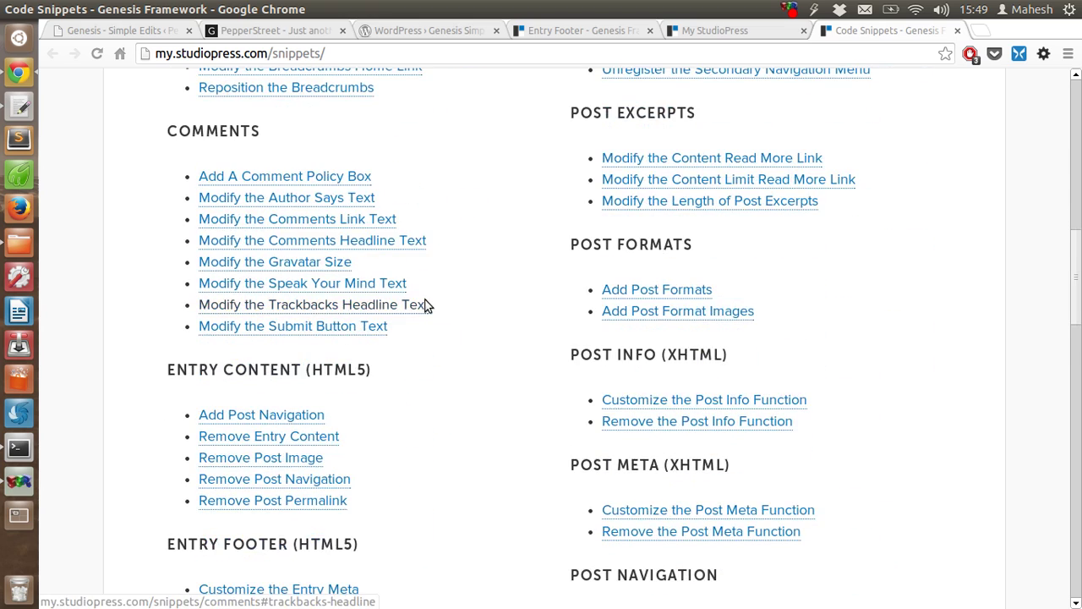
scroll(425, 305, "down", 2)
left_click(329, 554)
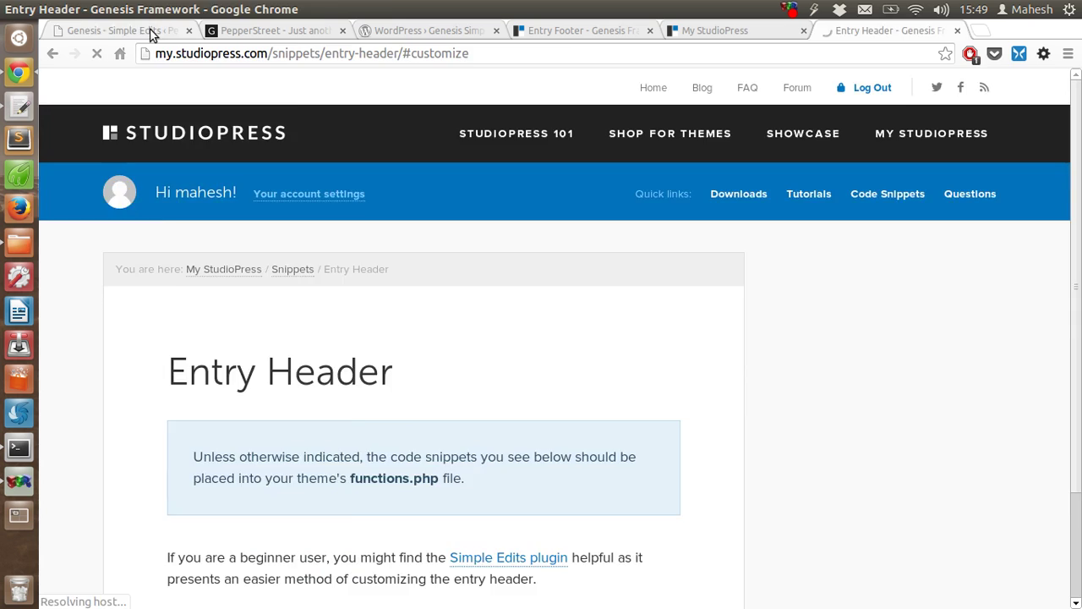
Step: Examine the Footer Output markup in the Genesis Simple Edits settings
left_click(151, 32)
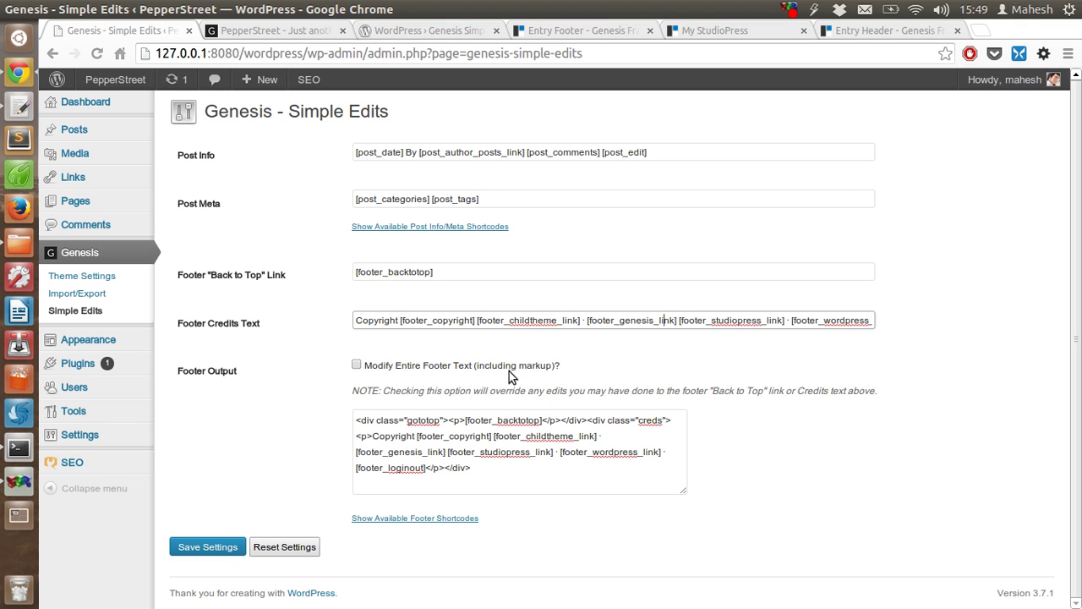
left_click_drag(474, 467, 355, 417)
left_click(504, 437)
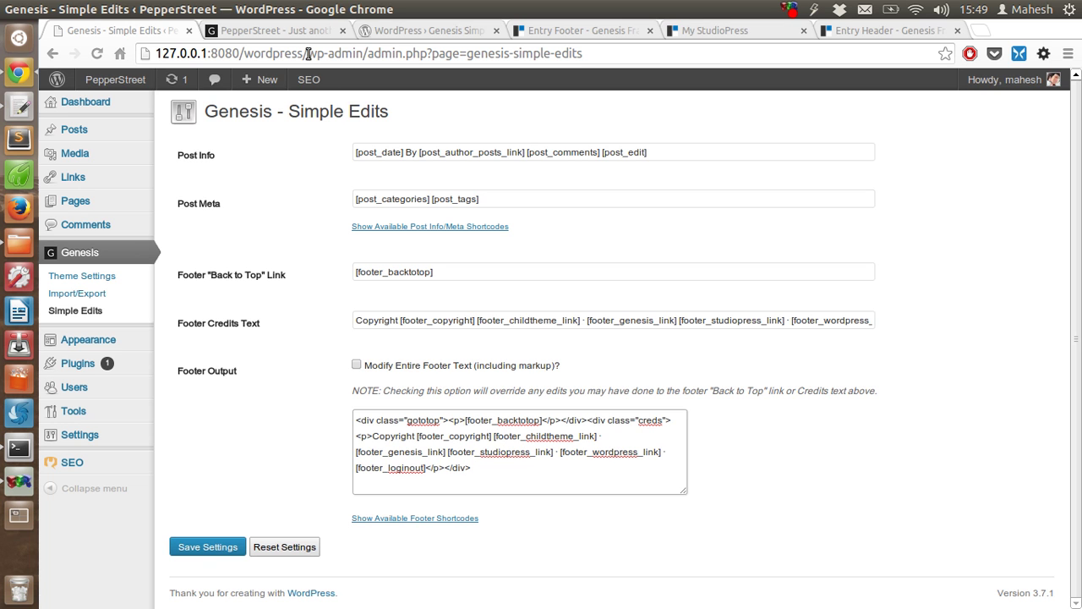
Step: Check the last post on the PepperStreet front page and return to the Genesis Simple Edits plugin page
left_click(296, 30)
scroll(294, 203, "up", 5)
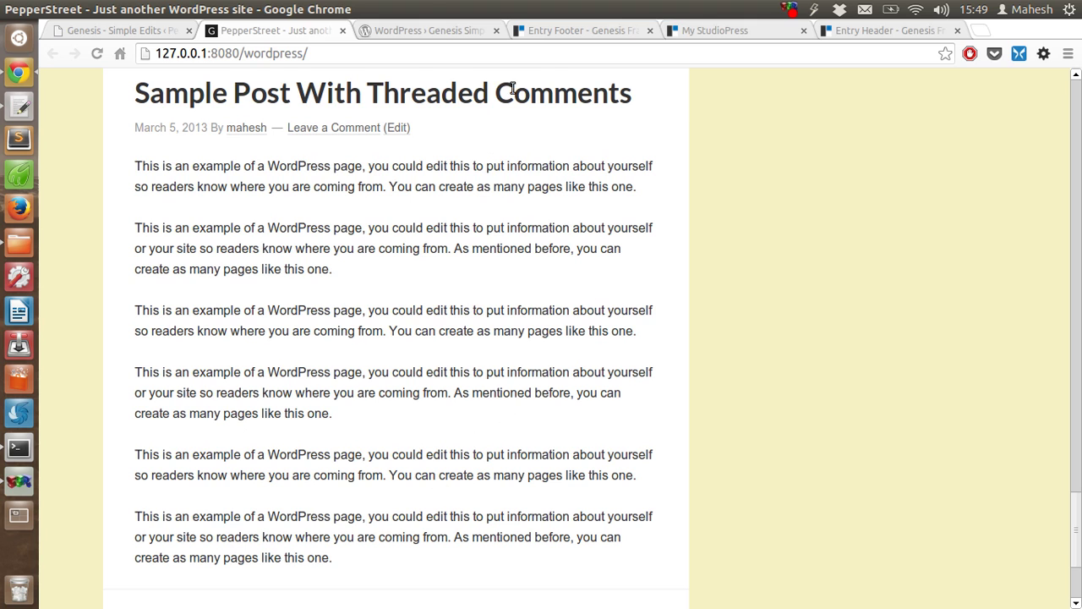
left_click(436, 34)
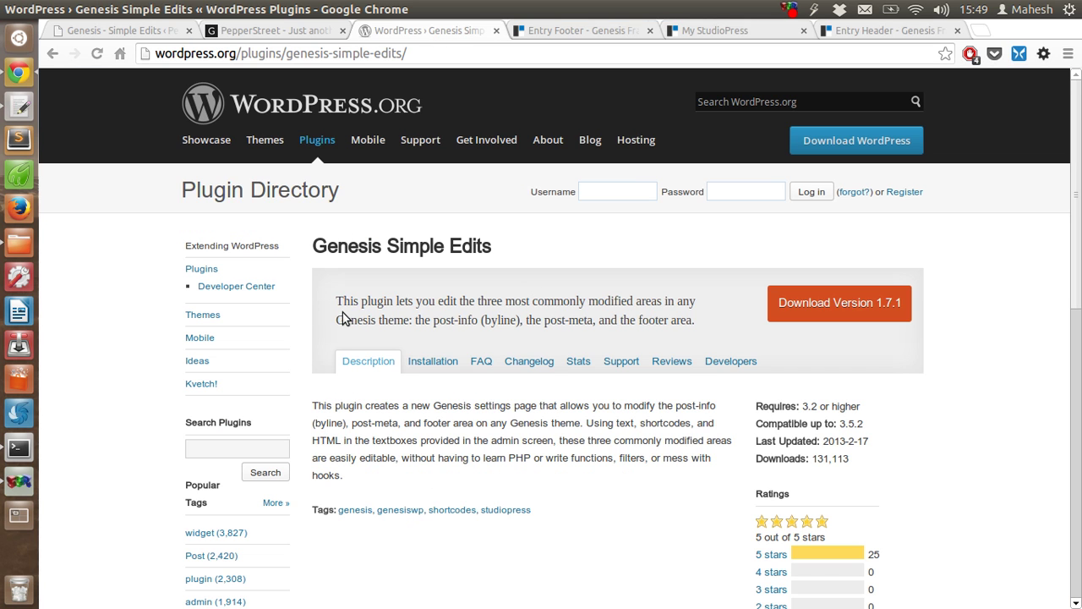